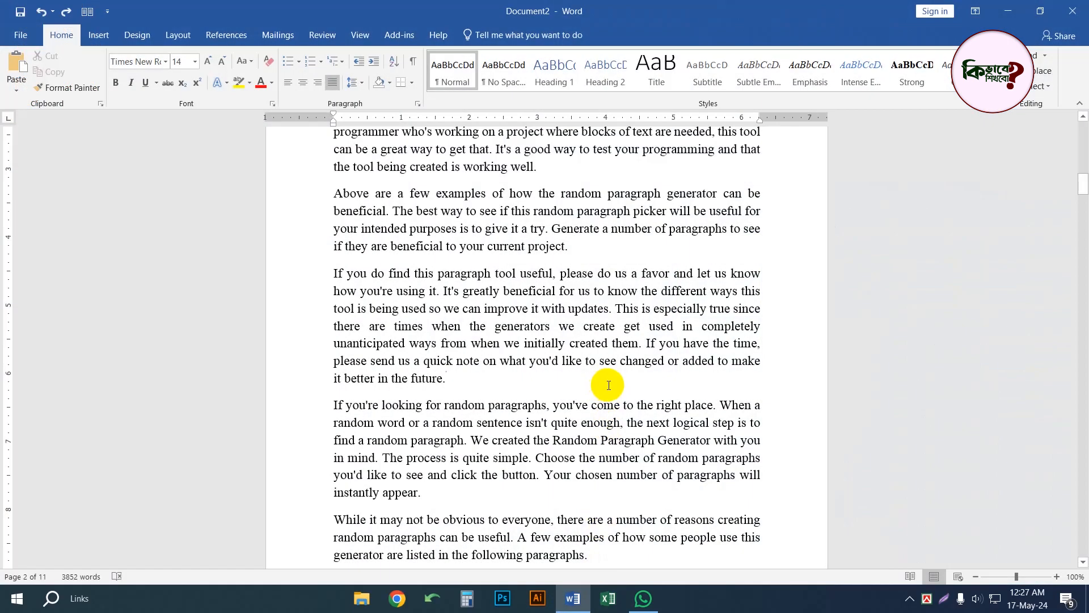
- Zoom the document out to 40% and compare where the text ends at the foot of each page
click(608, 385)
scroll(647, 352, down, 4)
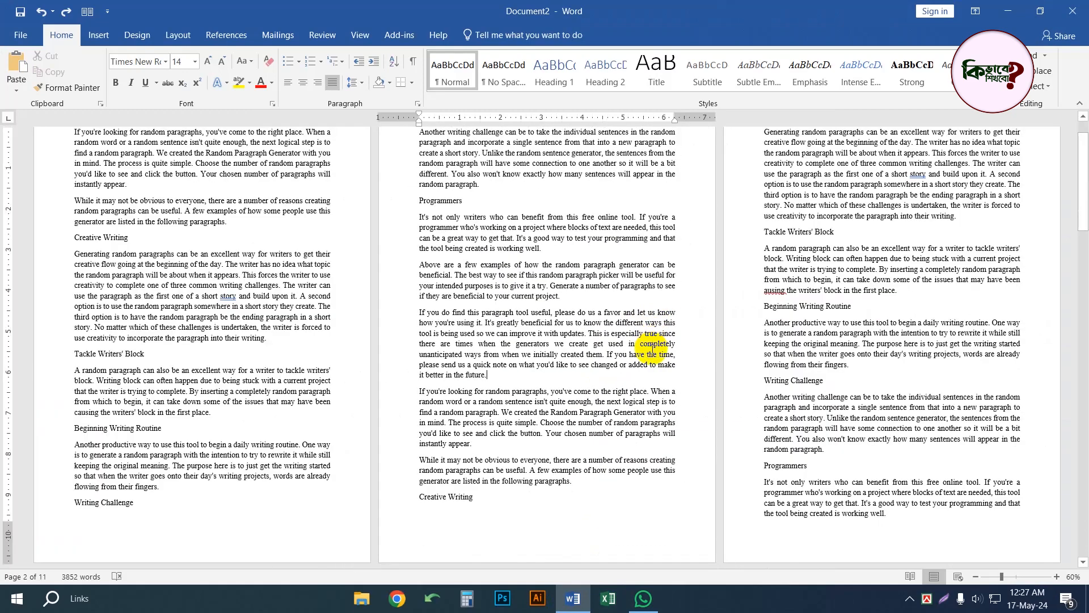
scroll(652, 348, down, 3)
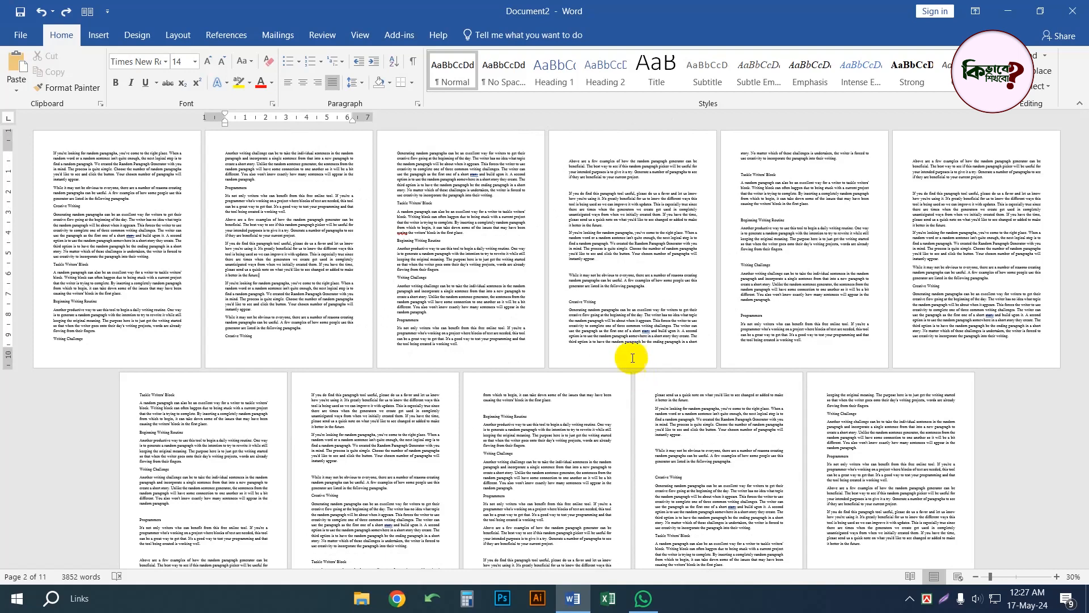
scroll(630, 358, down, 2)
scroll(630, 358, up, 3)
scroll(631, 358, up, 1)
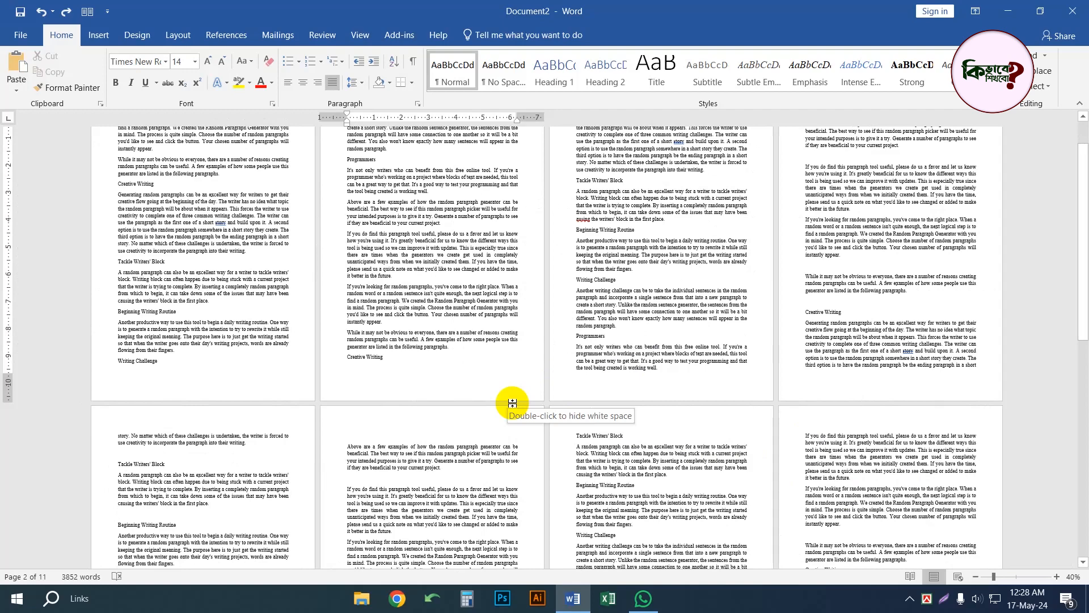
- Mark the last text lines across the upper row of pages with a red rectangle in a screen capture, and discard the capture
key(Print)
key(Escape)
click(944, 598)
mouse_move(79, 107)
mouse_down()
mouse_move(326, 330)
mouse_move(1059, 584)
mouse_move(1013, 580)
mouse_move(1010, 596)
mouse_up()
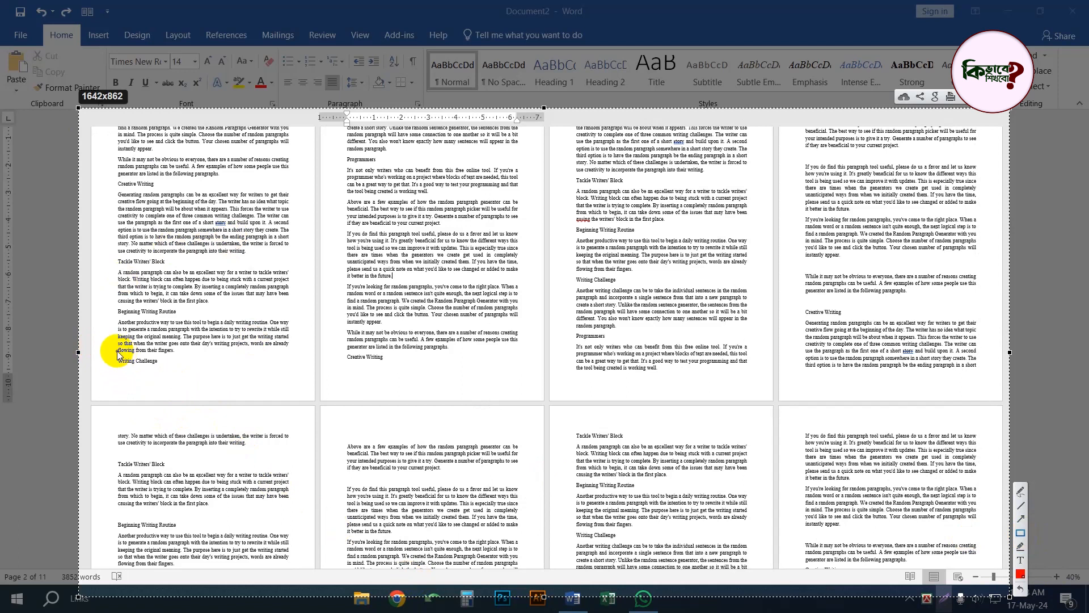
mouse_move(117, 351)
mouse_down()
mouse_move(412, 400)
mouse_move(851, 346)
mouse_move(996, 363)
mouse_up()
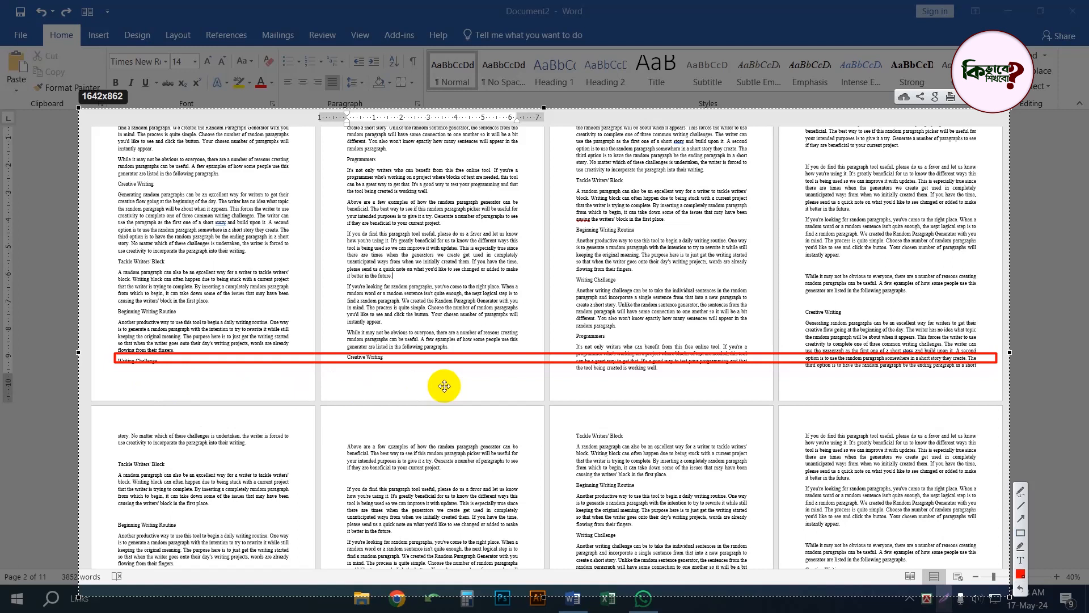
key(Escape)
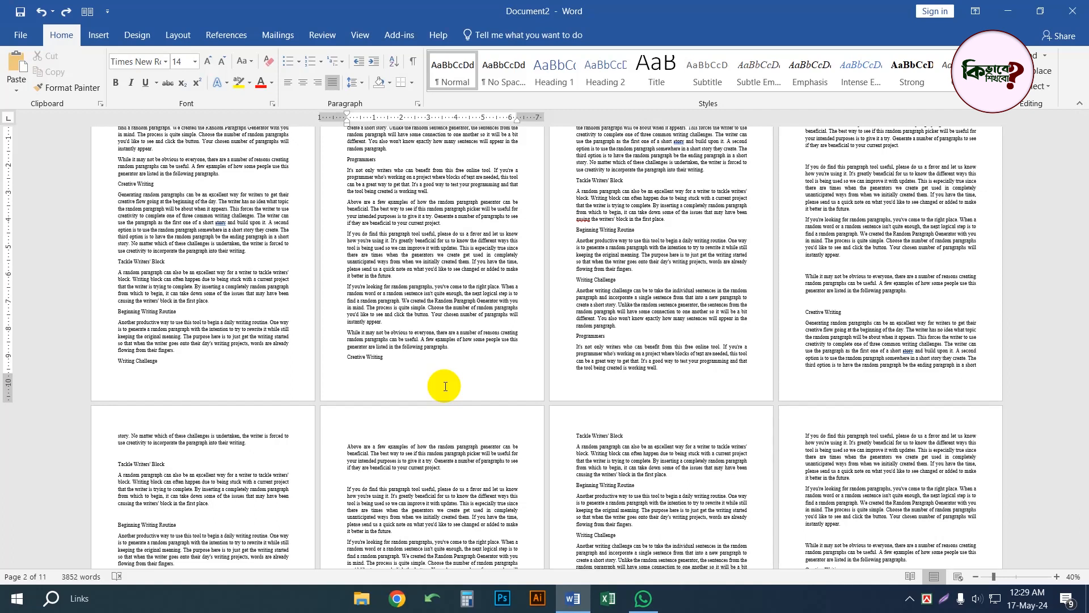
- Select the whole document and enable Widow/Orphan control in the paragraph's line and page break settings
key(ctrl+a)
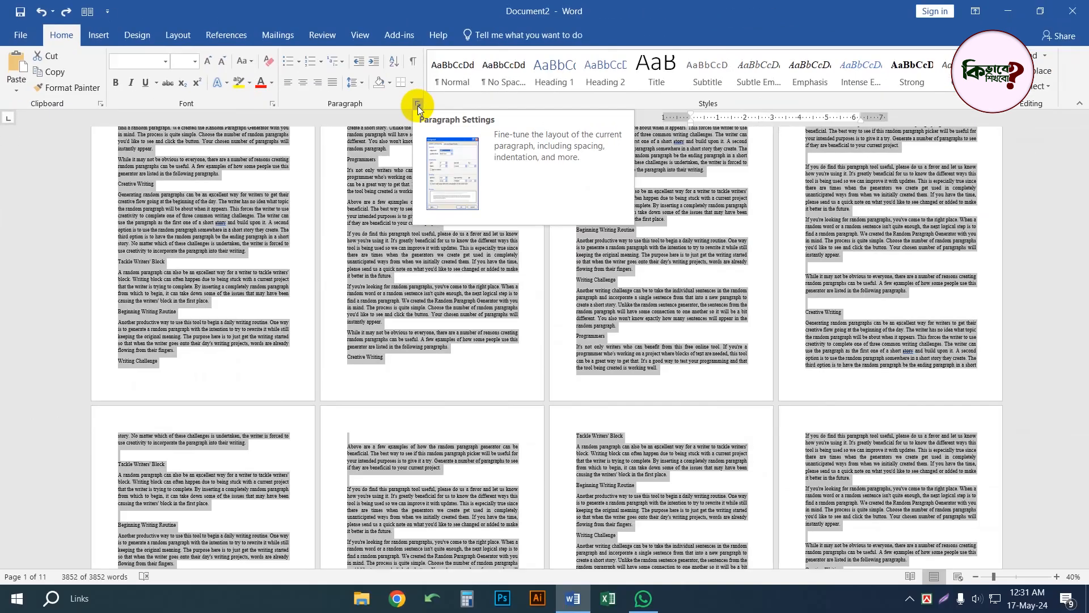
click(418, 105)
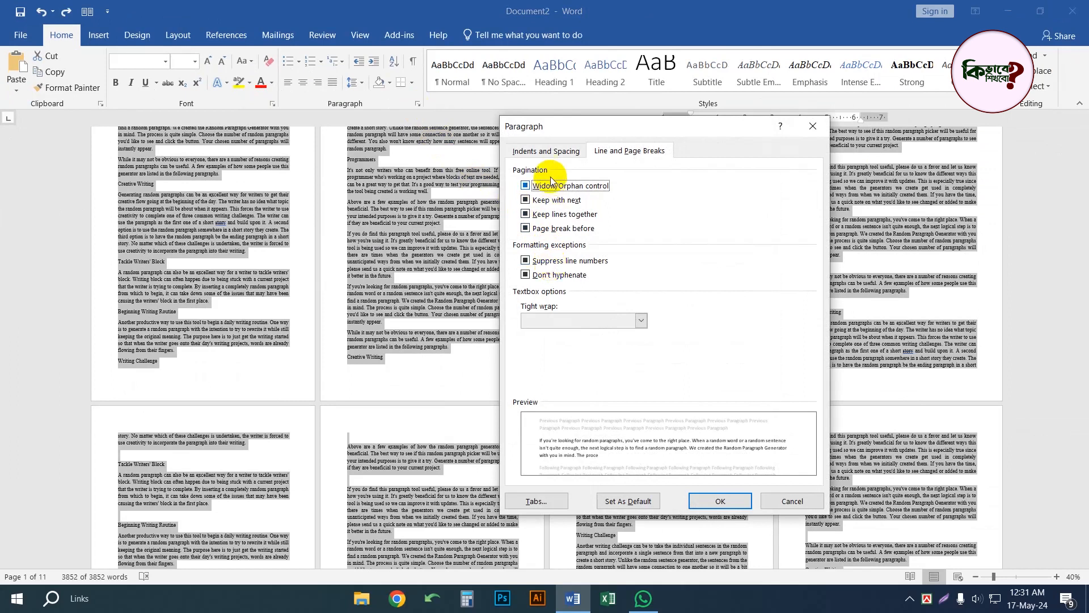
click(546, 151)
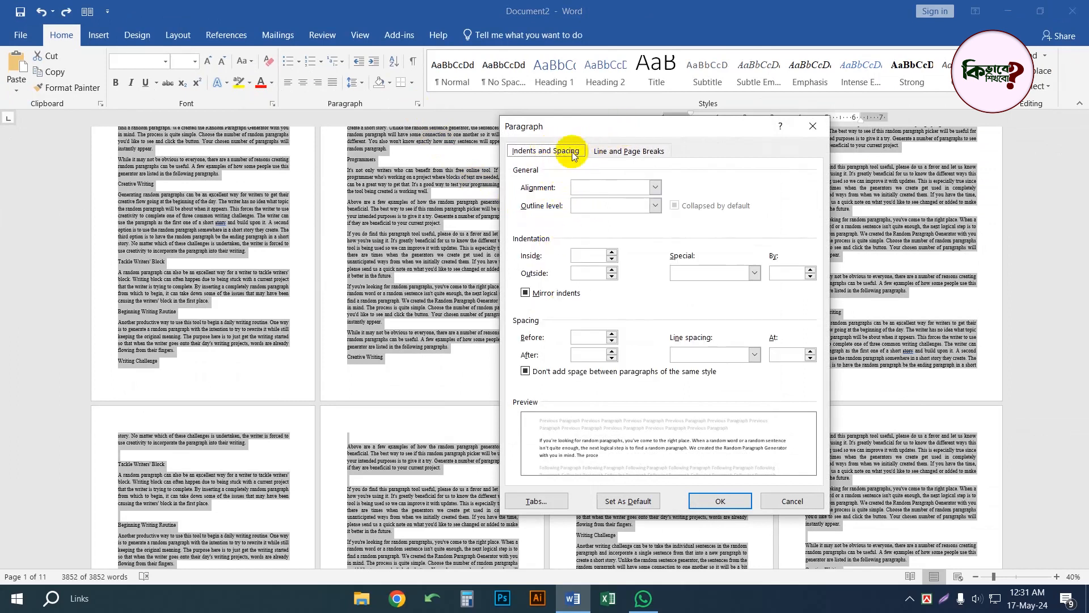
drag(603, 126, 511, 117)
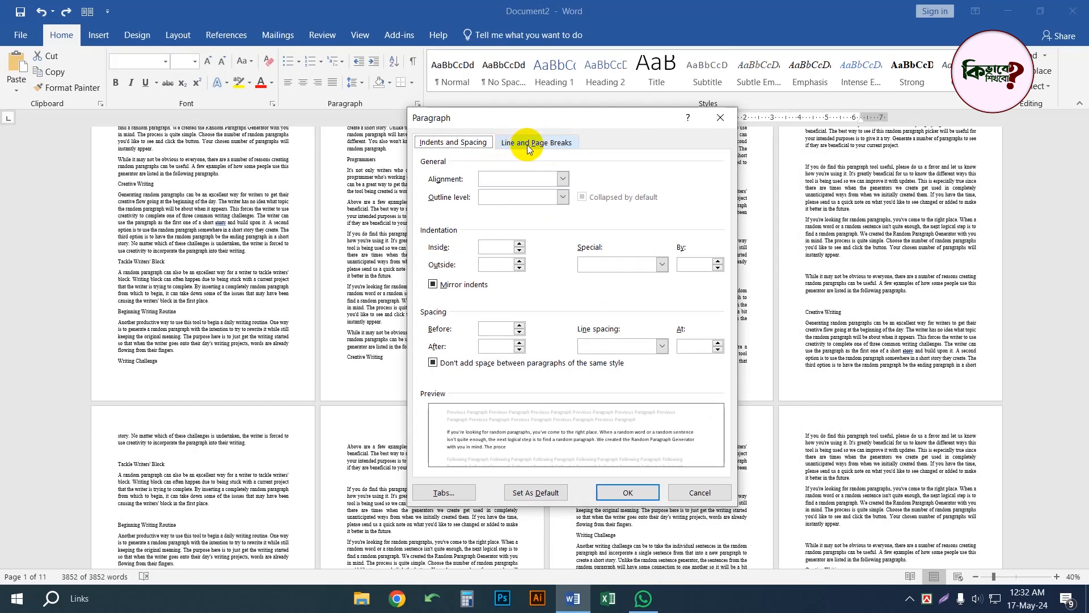
click(533, 144)
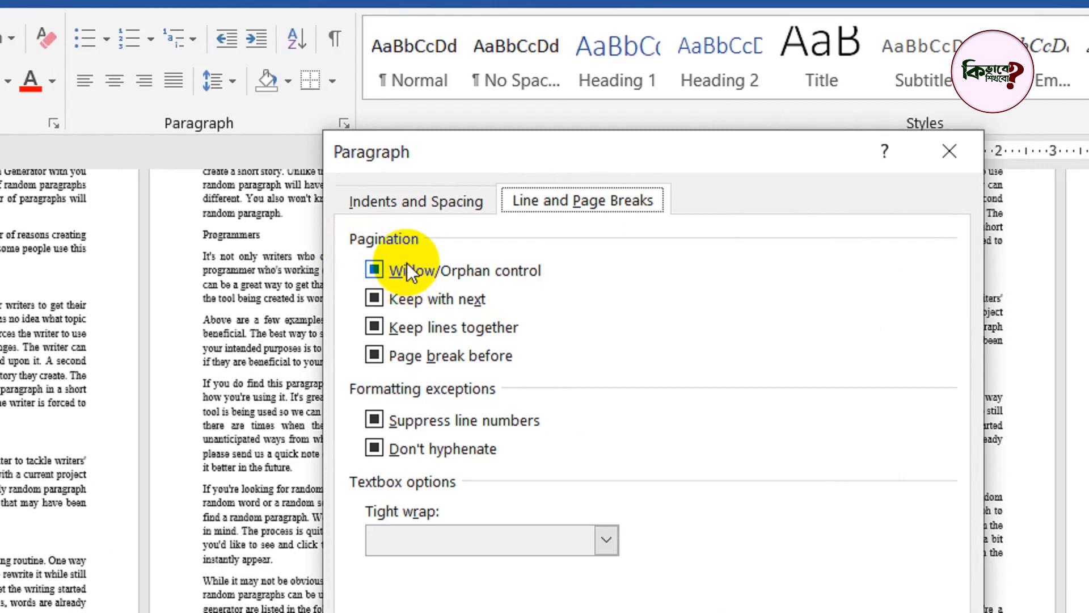
click(380, 268)
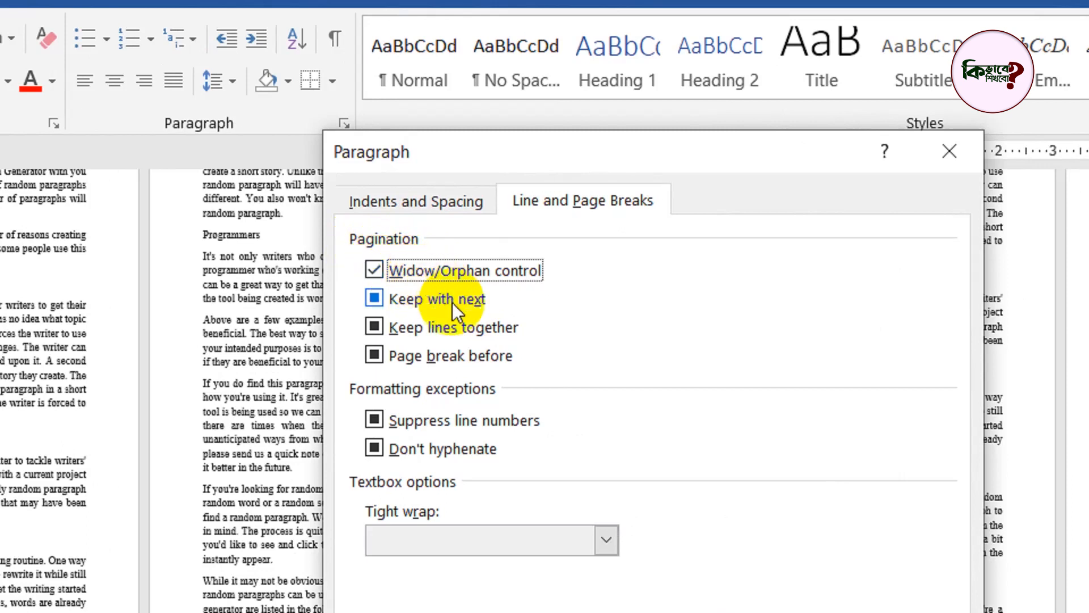
click(375, 270)
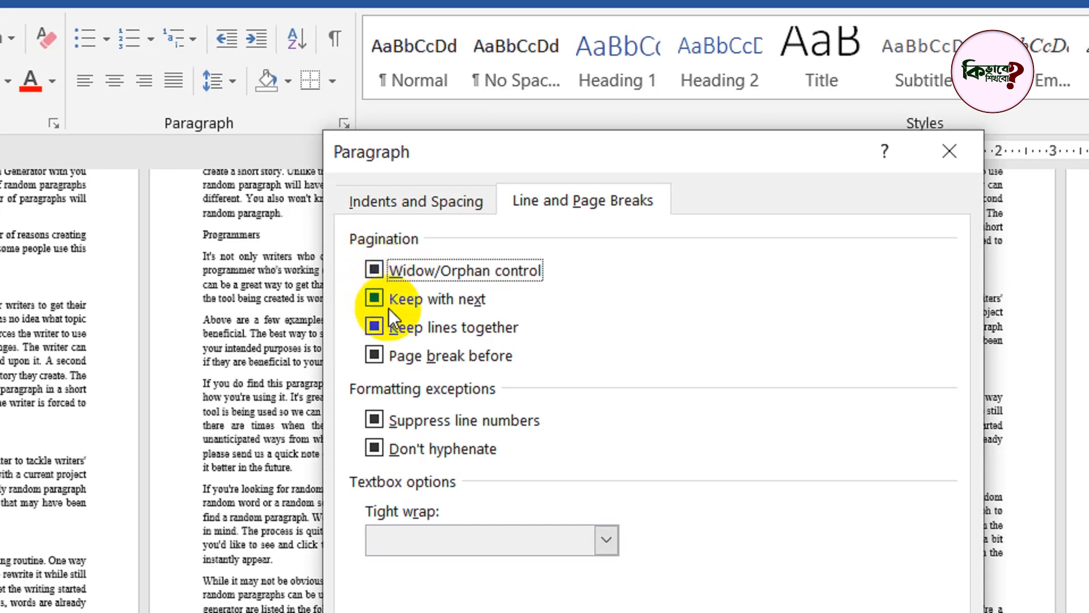
click(374, 270)
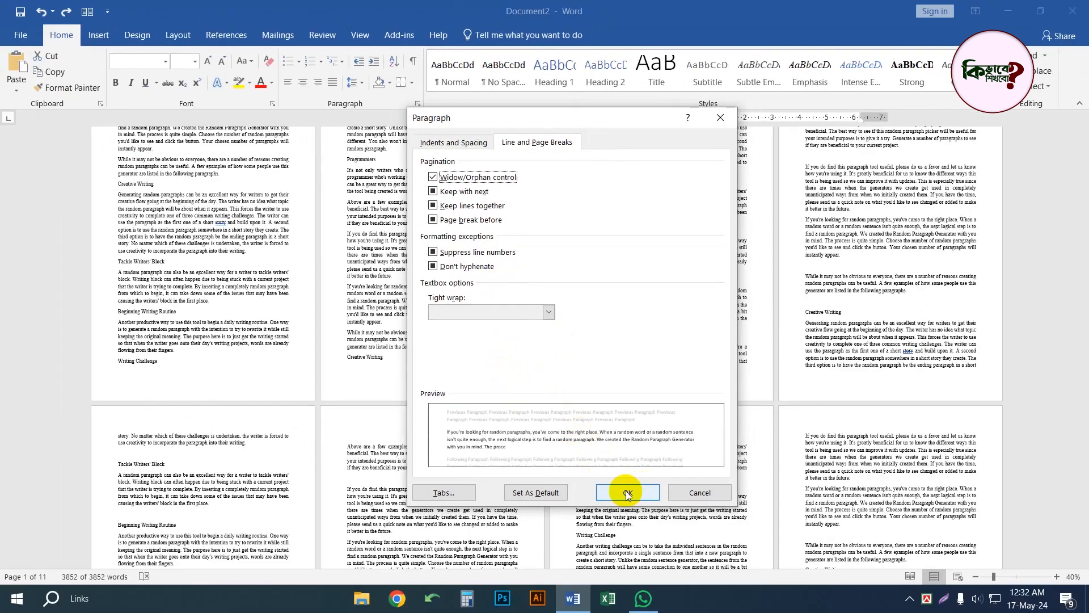
click(627, 492)
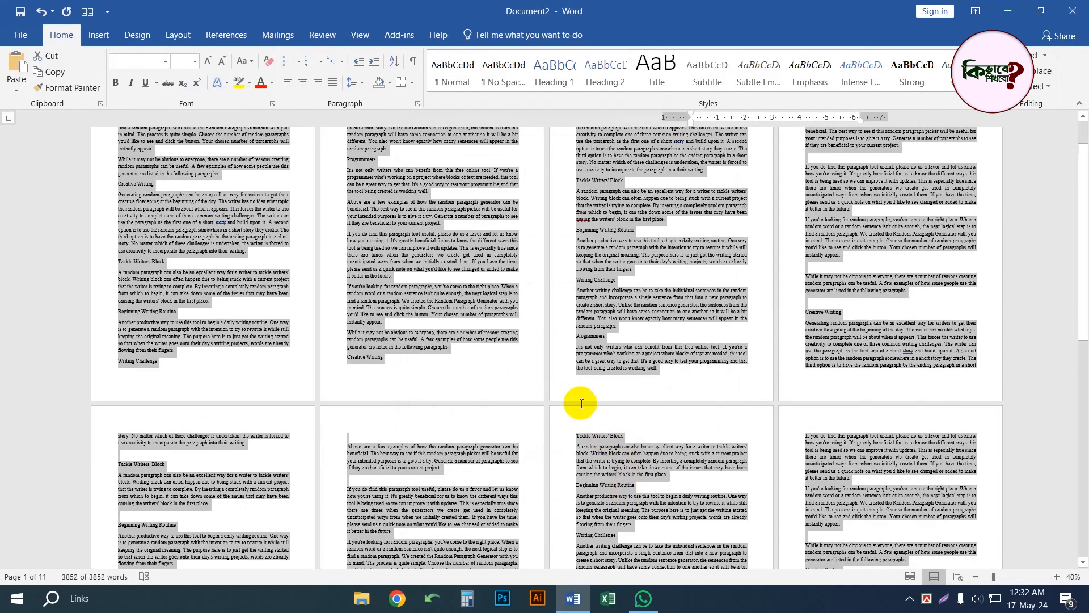
- Enable Widow/Orphan control for the selected text again and make it the default for all documents based on the Normal.dotm template
click(418, 103)
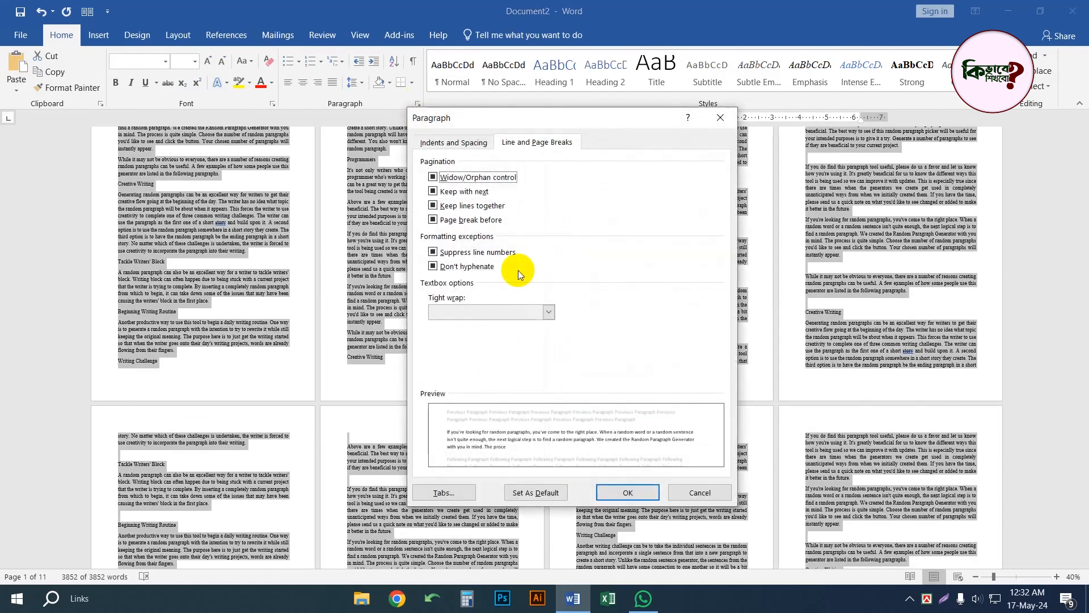
click(434, 177)
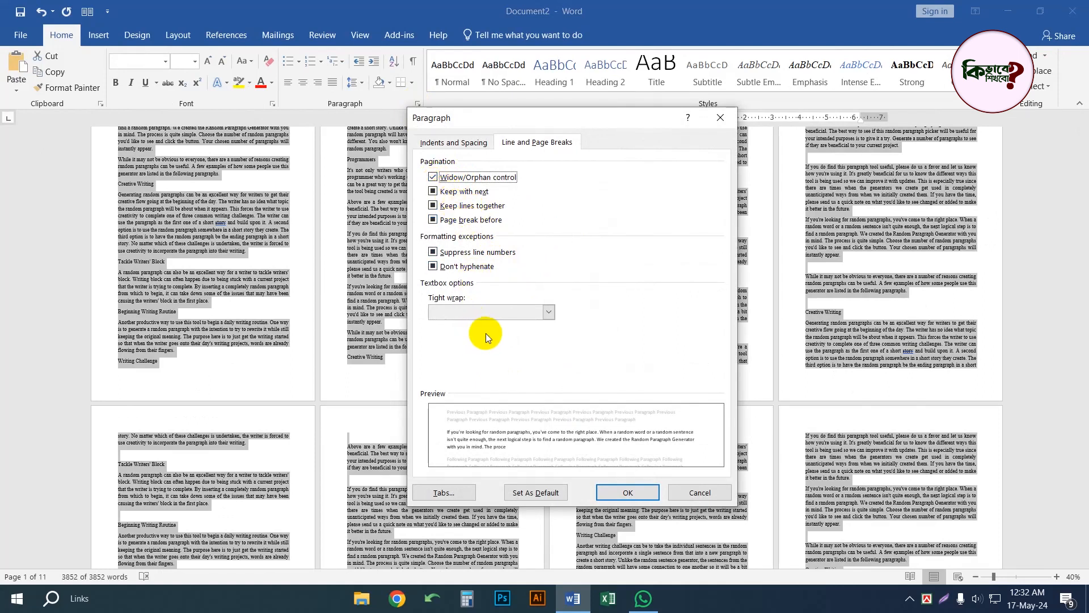
click(548, 498)
click(448, 294)
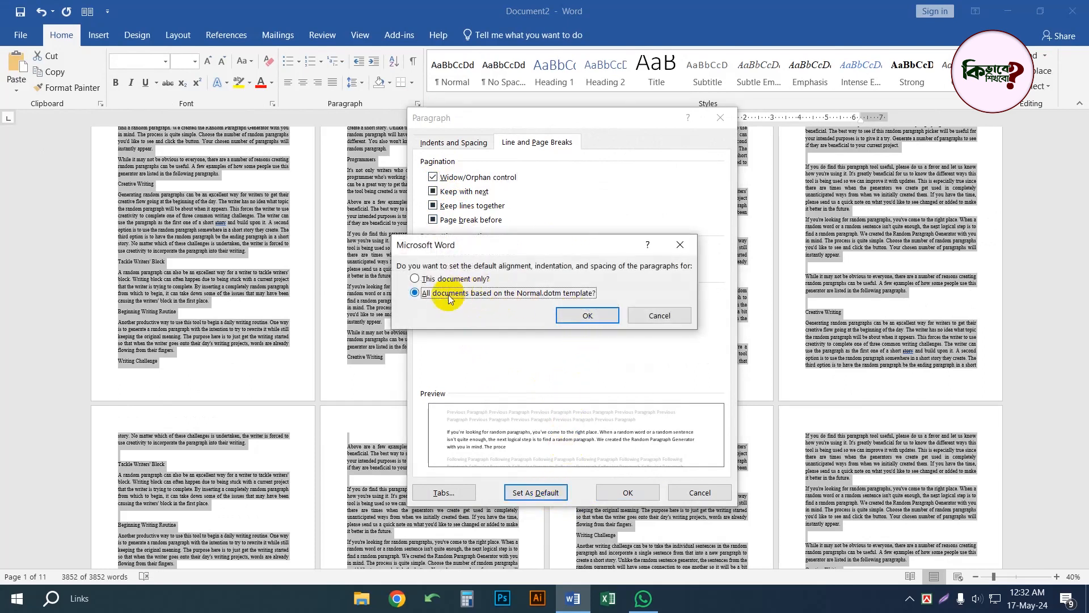
click(575, 320)
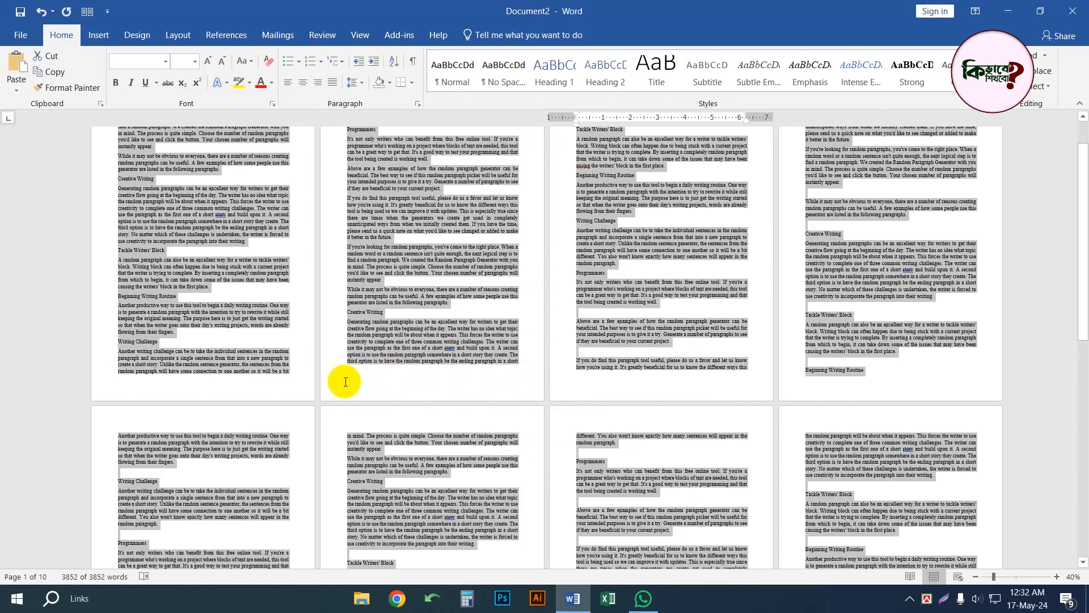
- Review the bottom lines of the pages throughout the document to check how the text fills each page
scroll(435, 355, up, 2)
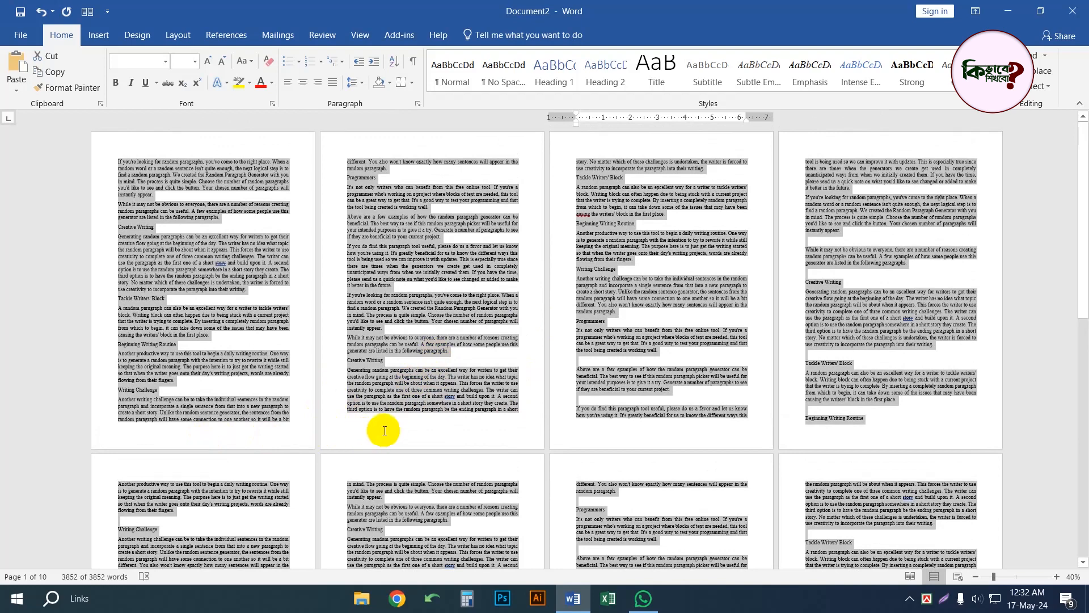
scroll(416, 418, down, 5)
scroll(452, 266, up, 3)
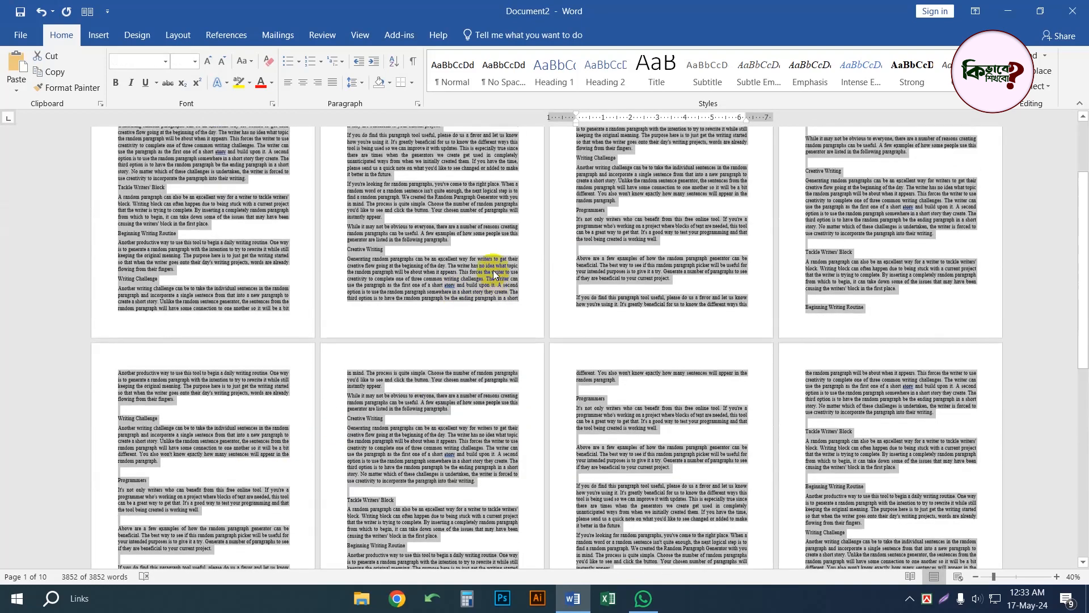
scroll(506, 307, up, 2)
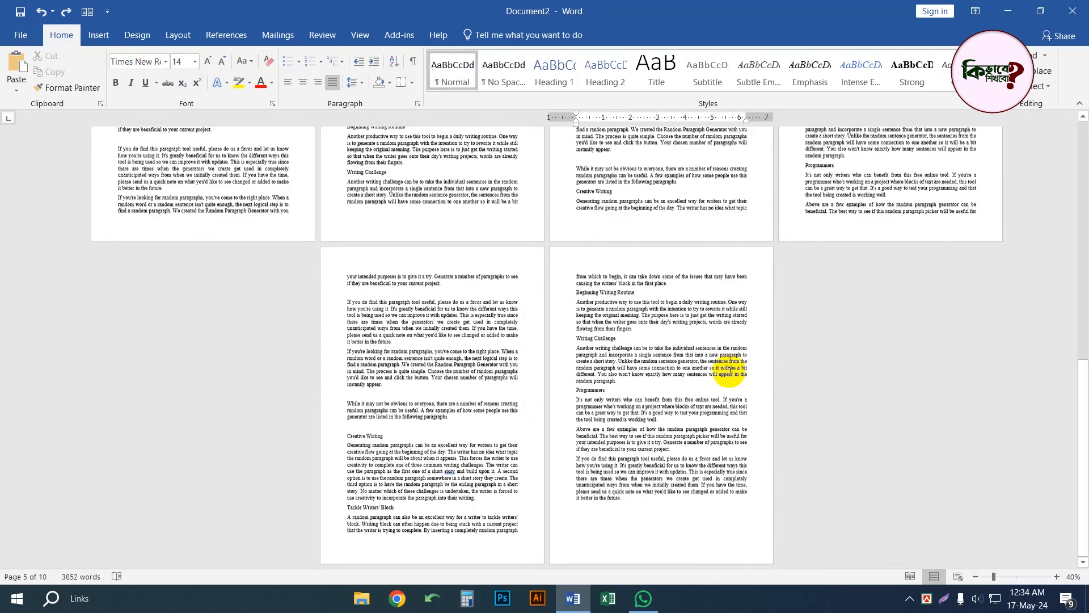
scroll(729, 368, up, 3)
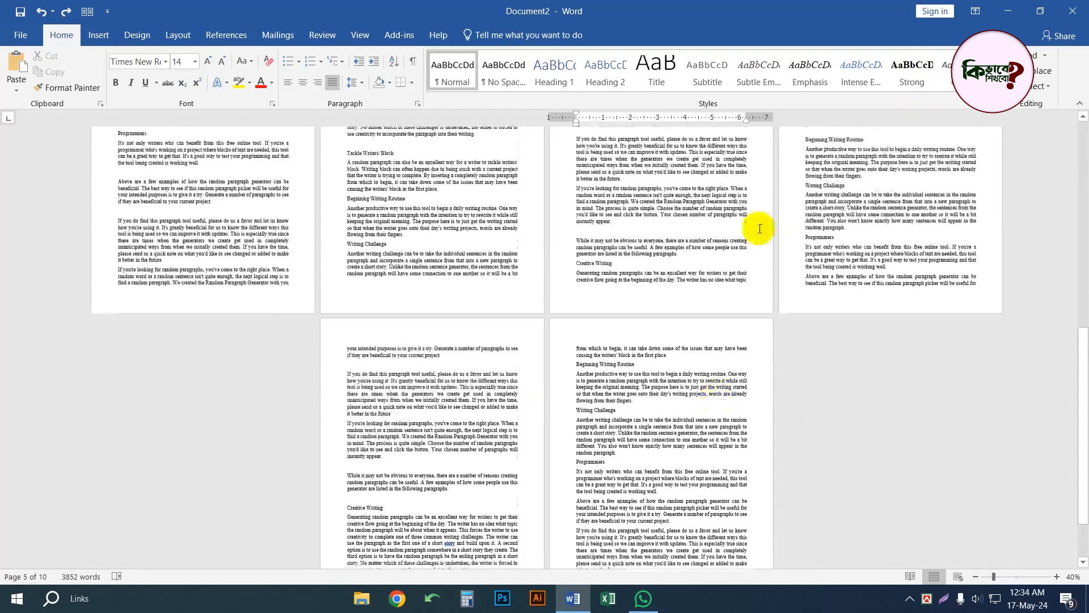